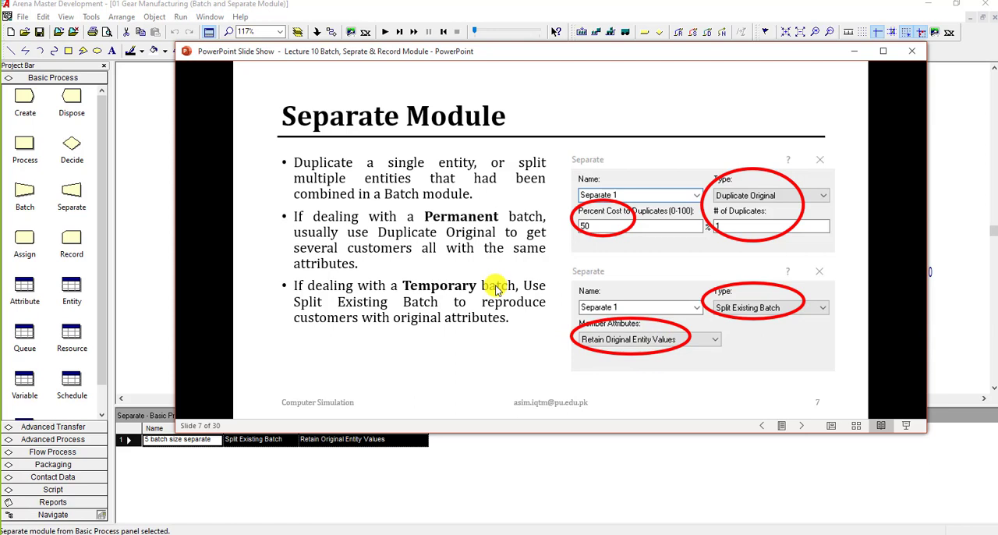
Step: Switch to Arena and compare the Duplicate Original and Split Existing Batch types in the "5 batch size separate" module
click(495, 286)
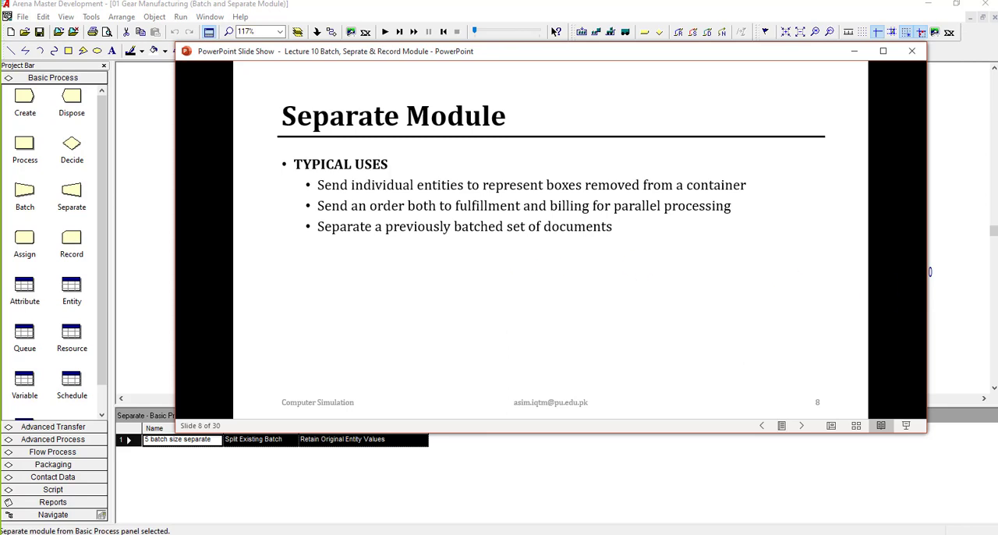
key(alt+Tab)
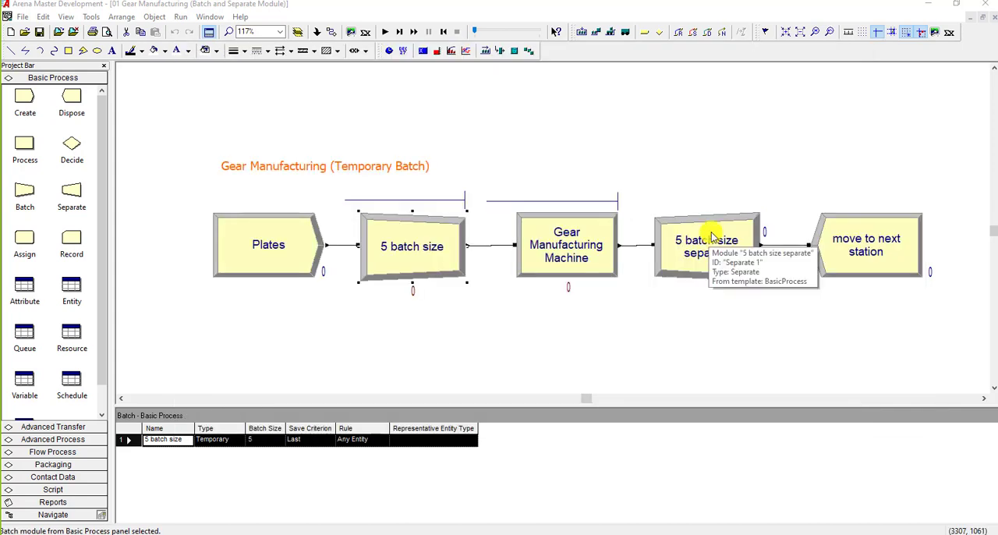
double_click(711, 235)
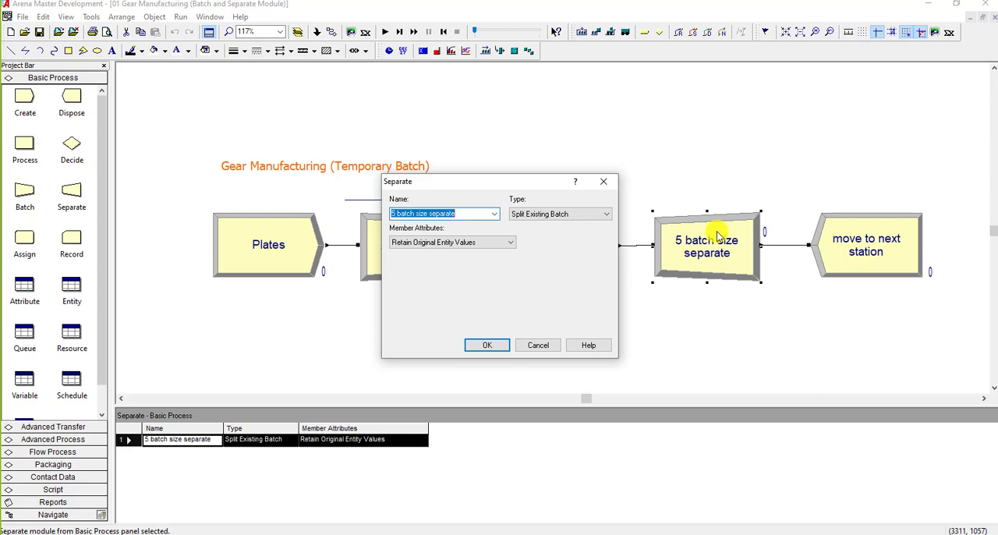
click(571, 215)
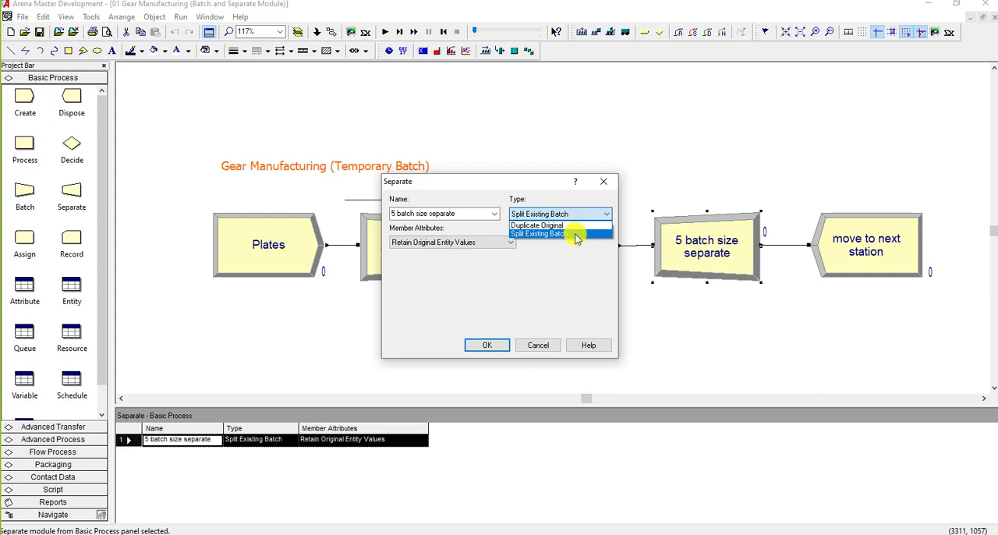
click(574, 225)
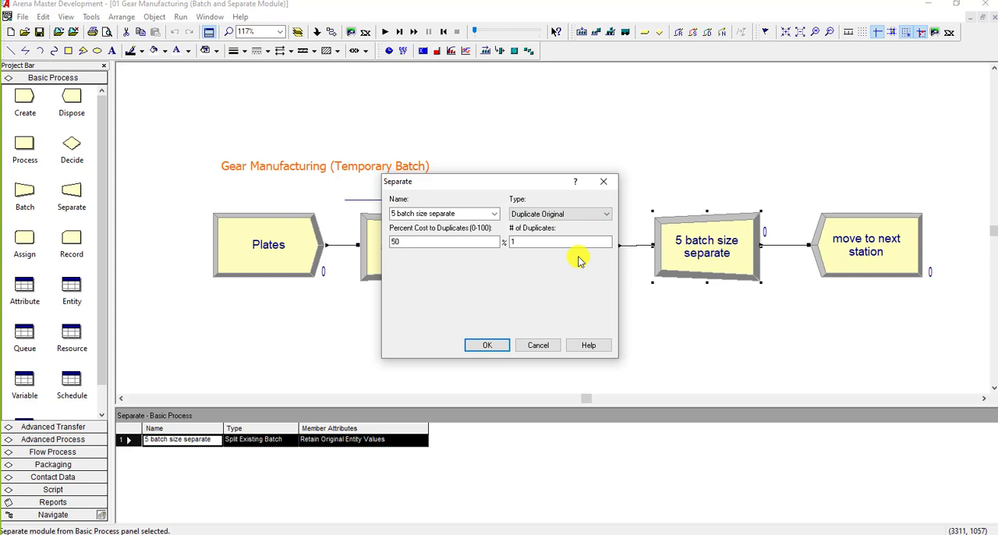
click(575, 214)
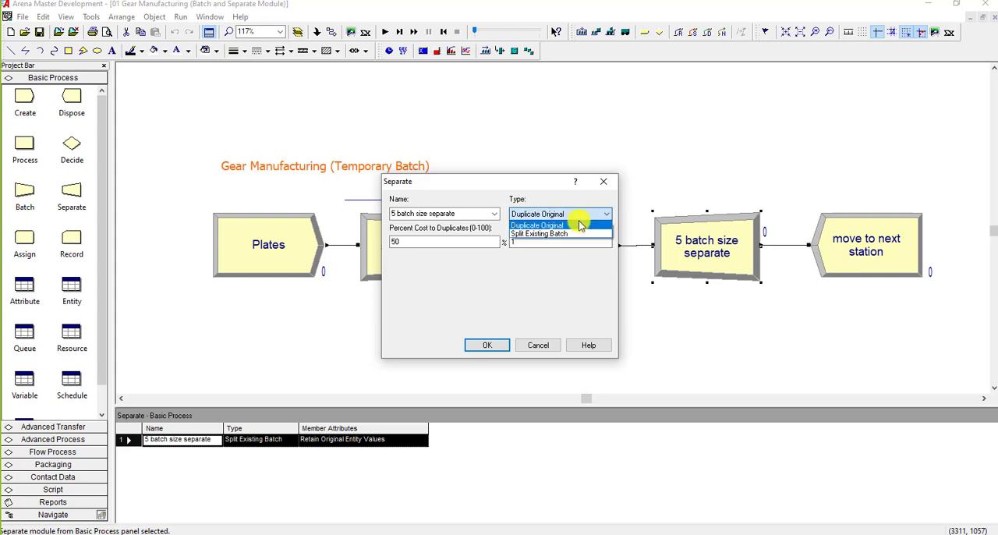
click(576, 229)
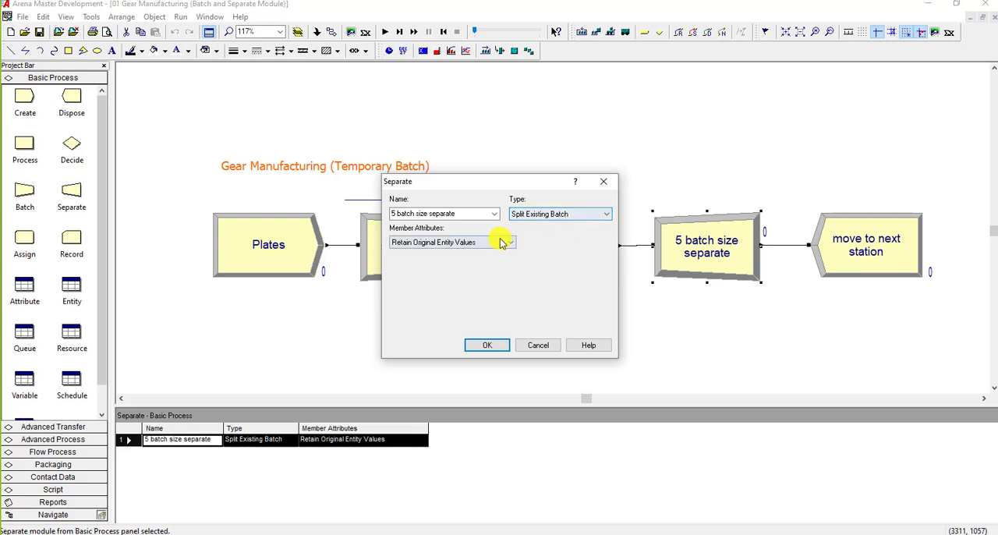
Step: Try the Duplicate Original type for the separate module, with 50 percent cost to duplicates
click(560, 215)
click(558, 226)
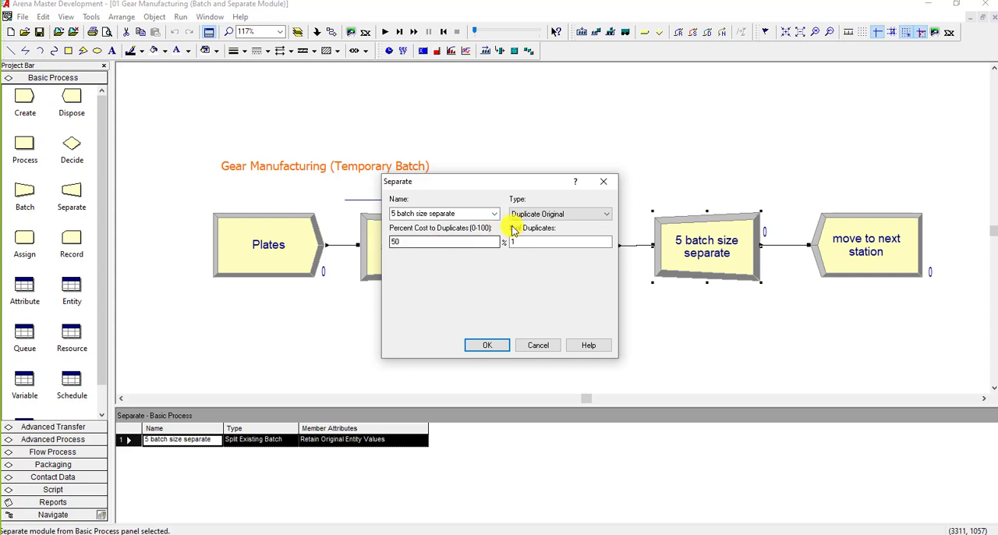
drag(488, 172, 700, 165)
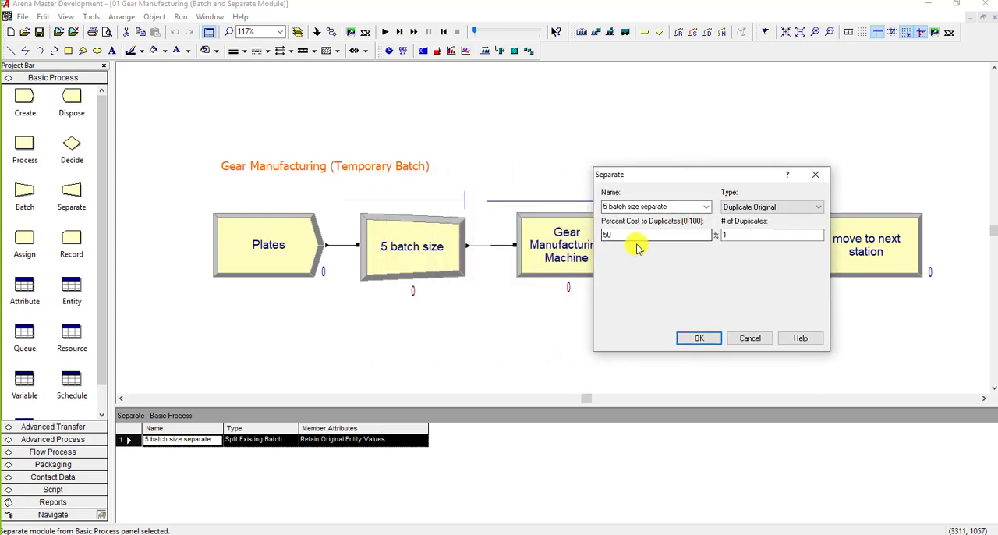
click(605, 238)
text(50)
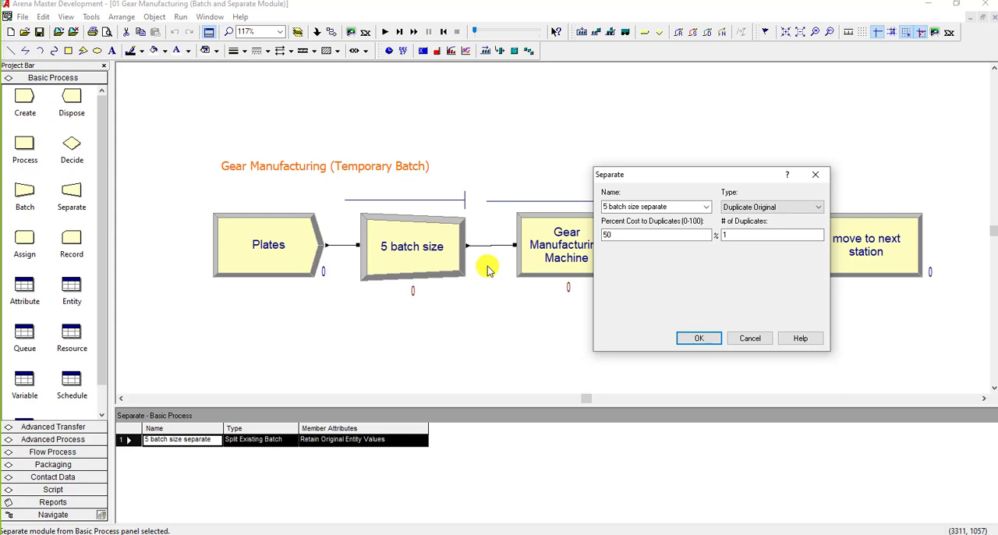
click(735, 237)
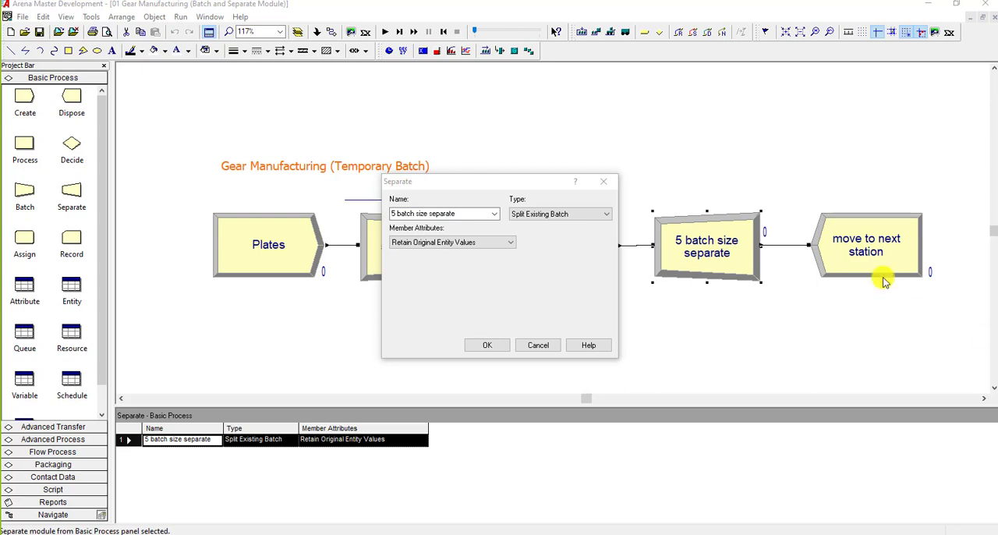
Step: Change the separate module's type to Duplicate Original again and return it to Split Existing Batch
click(598, 213)
click(583, 226)
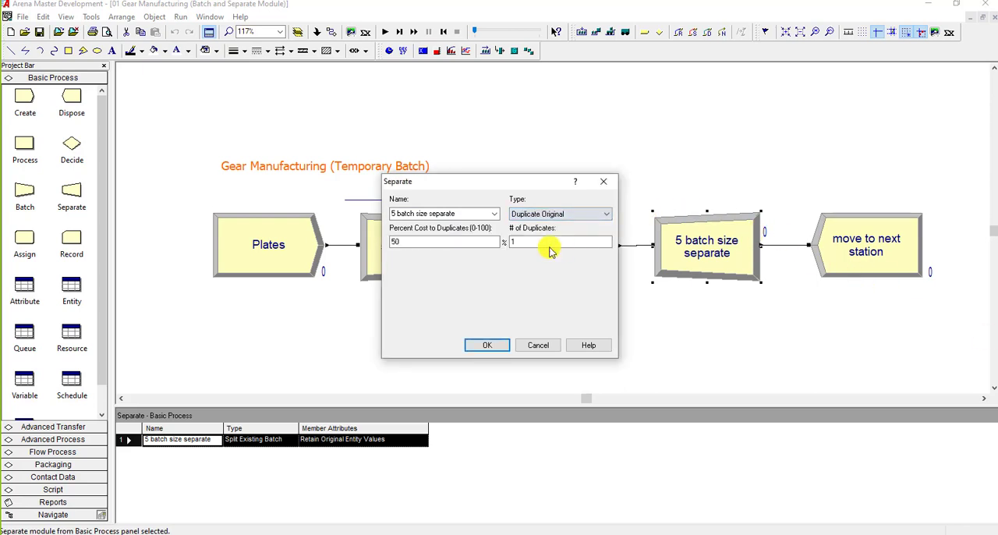
drag(508, 185, 543, 177)
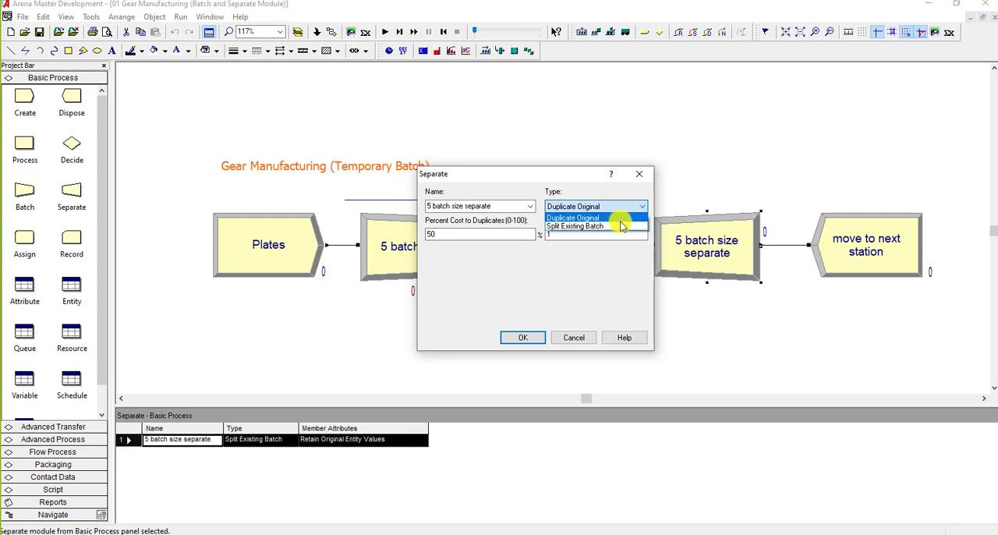
click(619, 226)
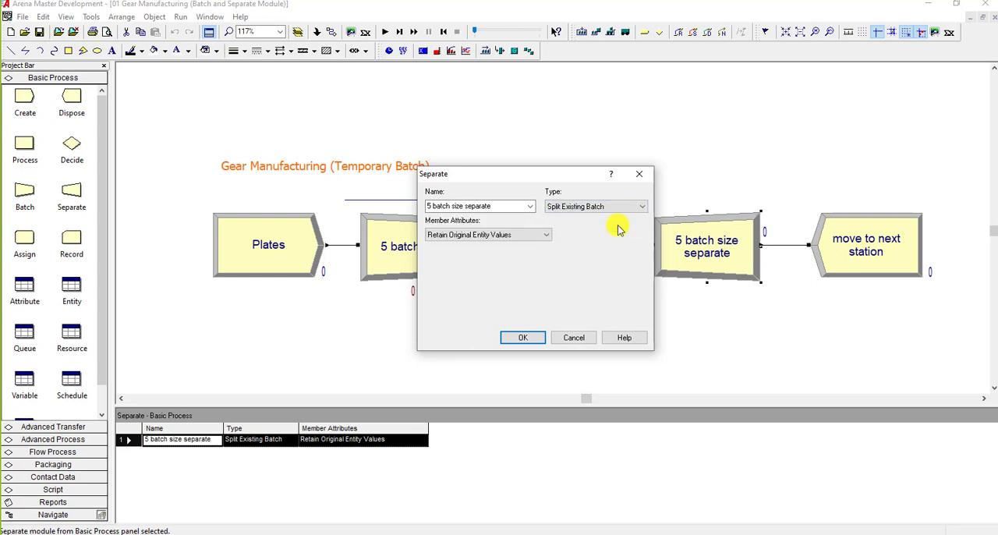
Step: Try Take All Representative Values and Take Specific Representative Values as the separate module's member attributes, and discard the changes
click(520, 234)
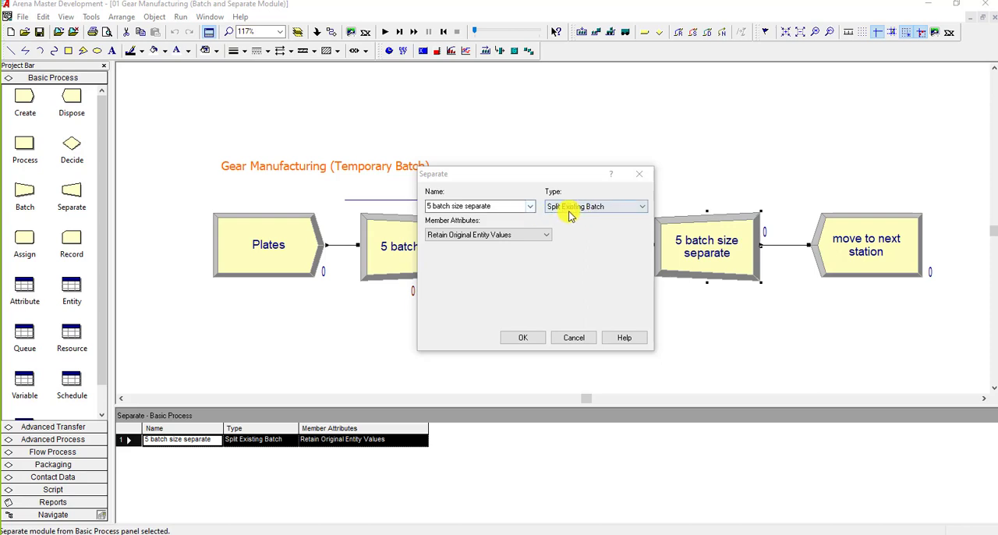
click(535, 235)
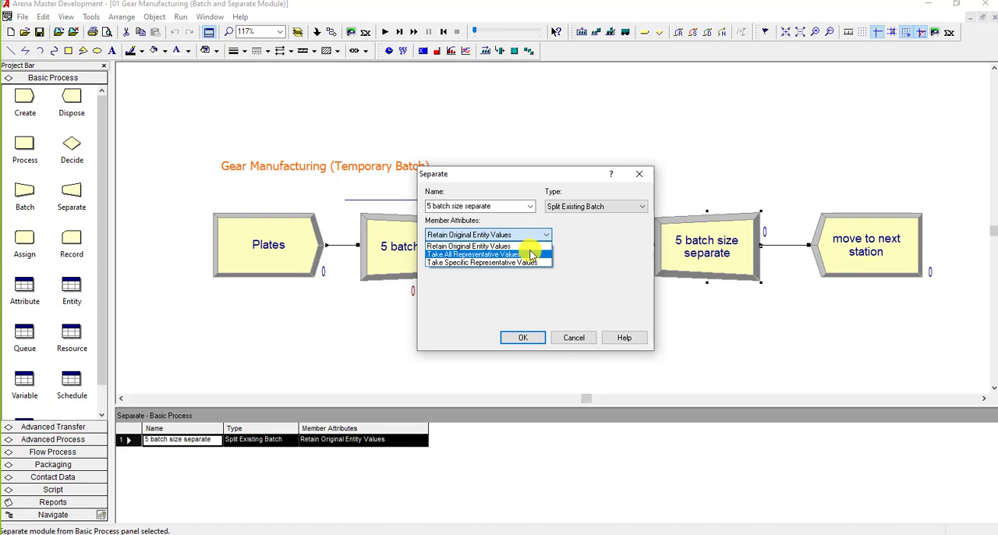
click(530, 254)
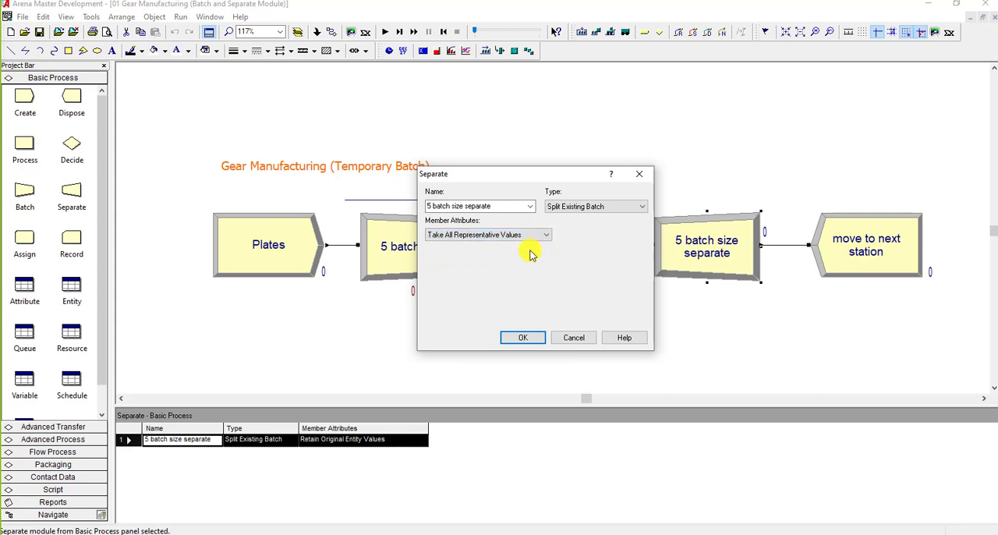
click(531, 236)
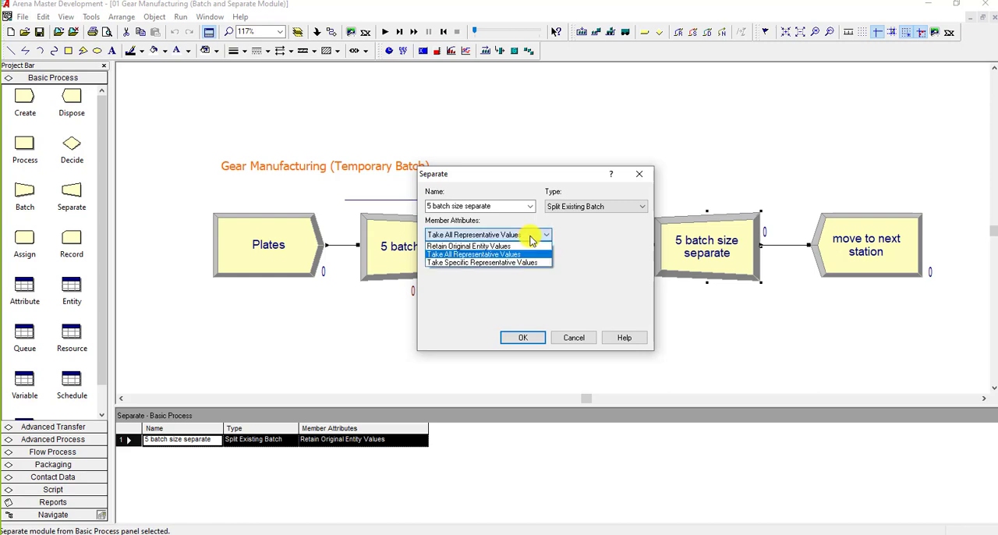
click(529, 262)
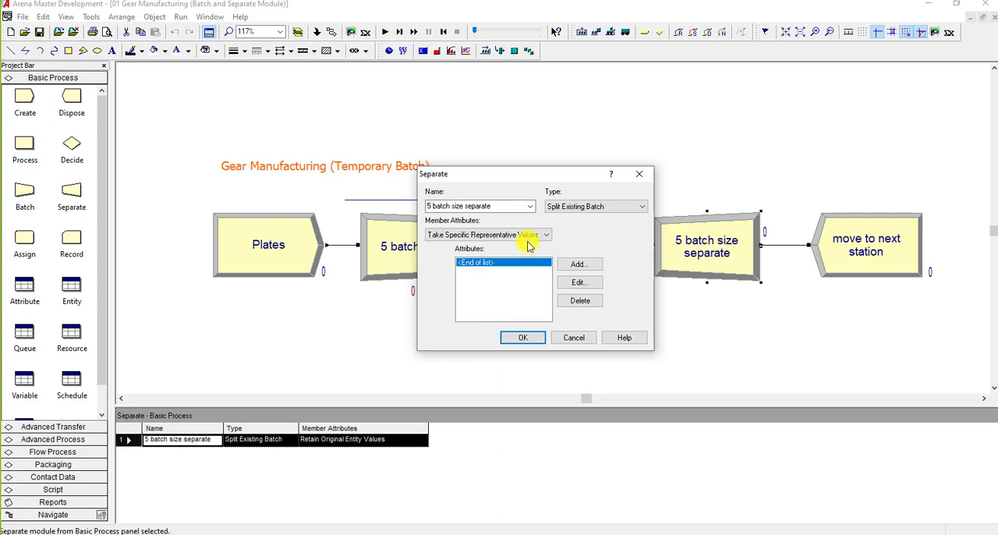
click(574, 337)
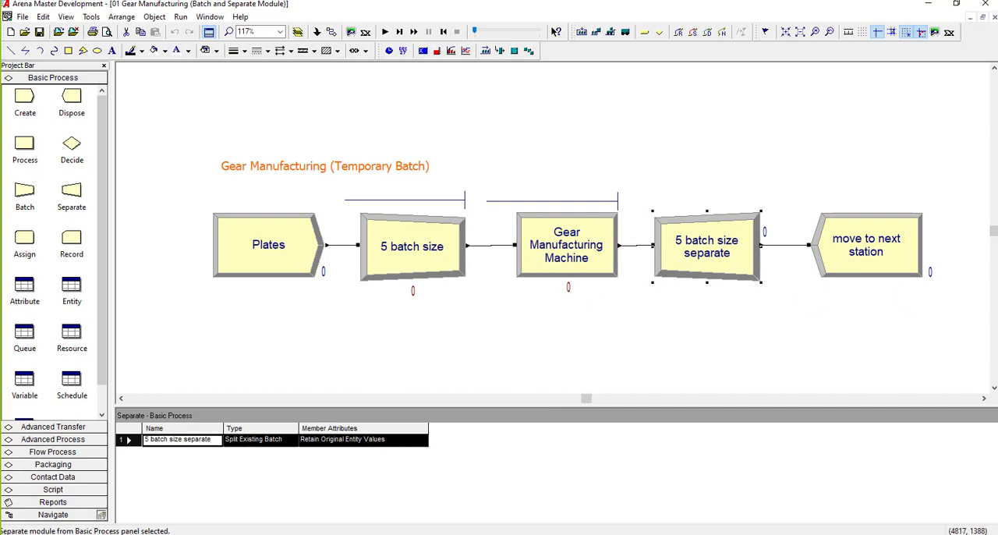
Step: Review the entity type and arrival settings of the Plates create module
key(alt+Tab)
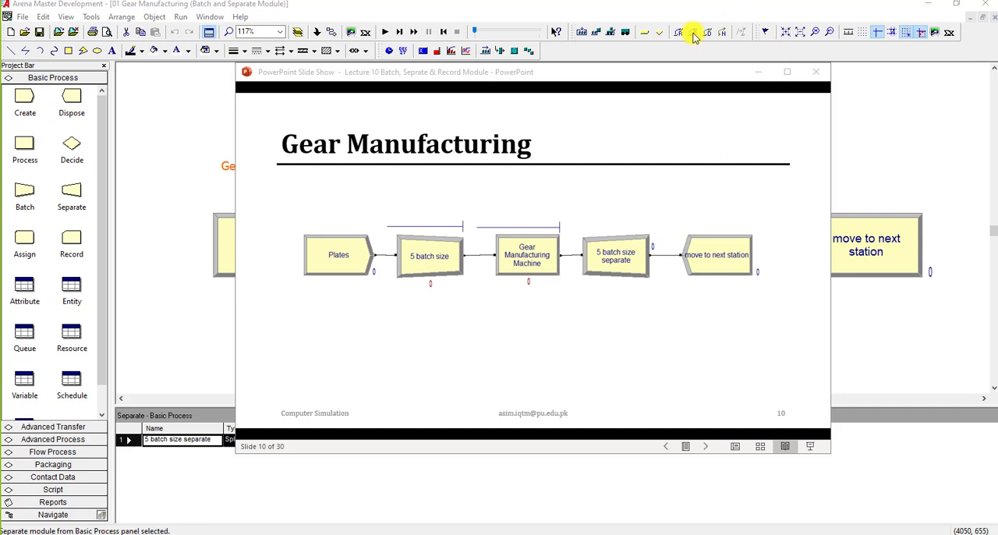
click(663, 72)
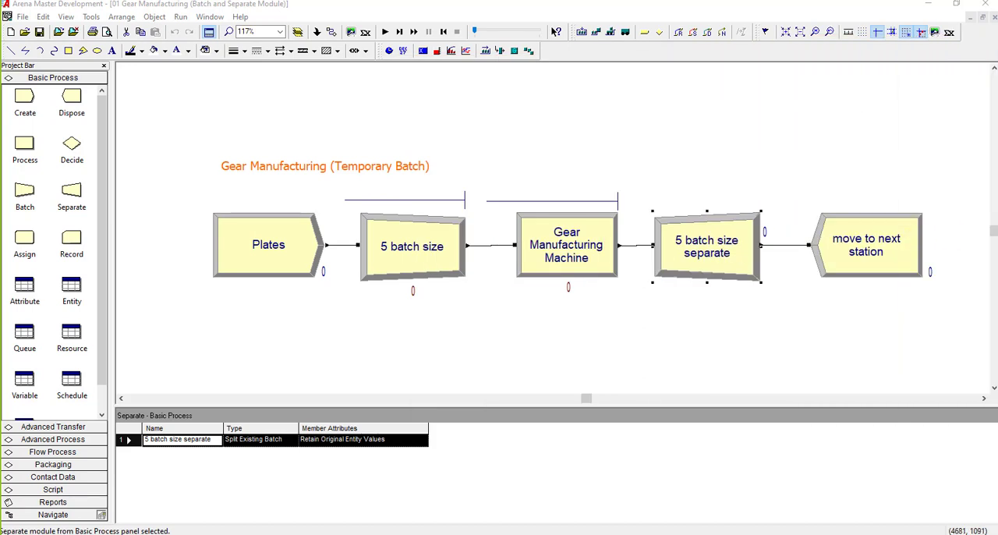
click(313, 231)
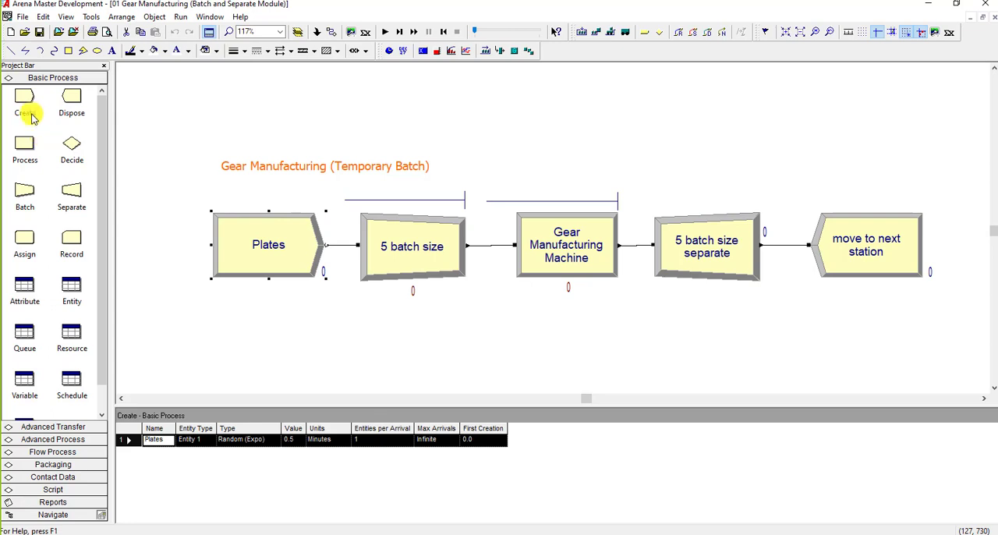
double_click(243, 228)
click(441, 232)
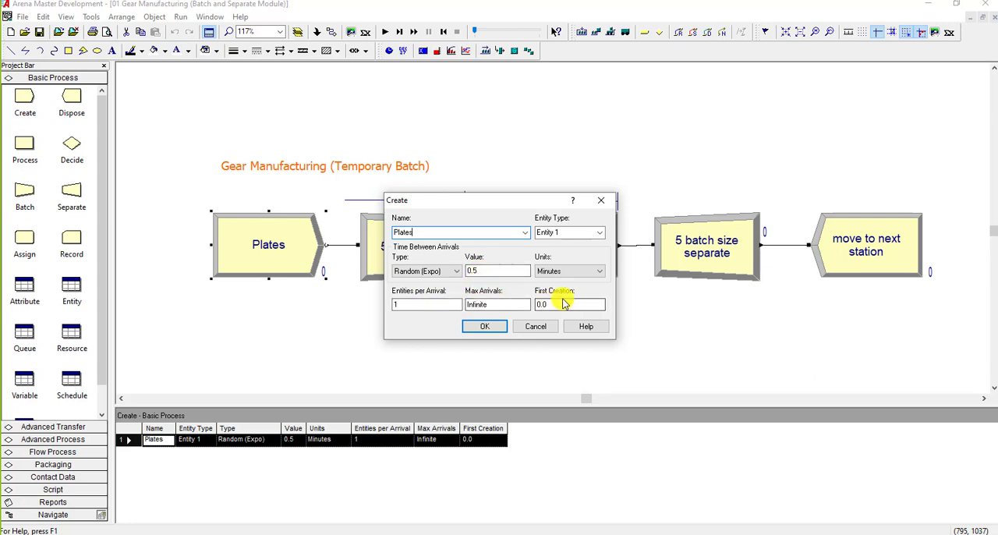
click(487, 331)
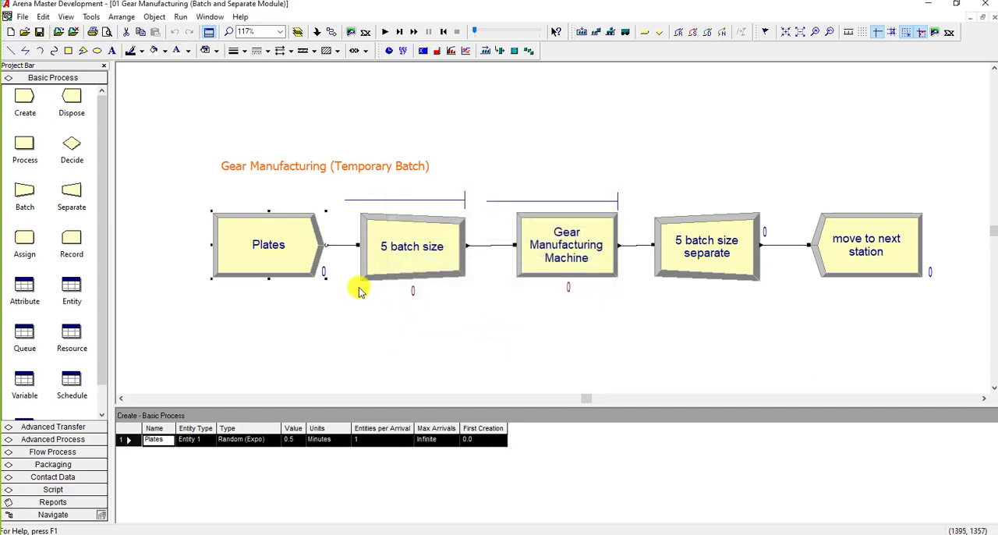
Step: Review the type, batch size, save criterion and rule options of the "5 batch size" batch module
double_click(390, 265)
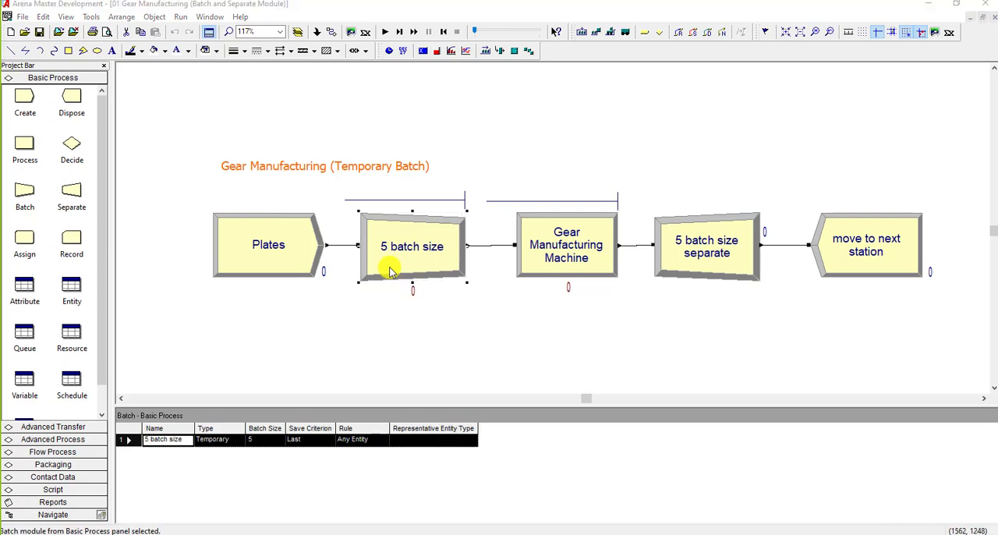
drag(456, 199, 635, 178)
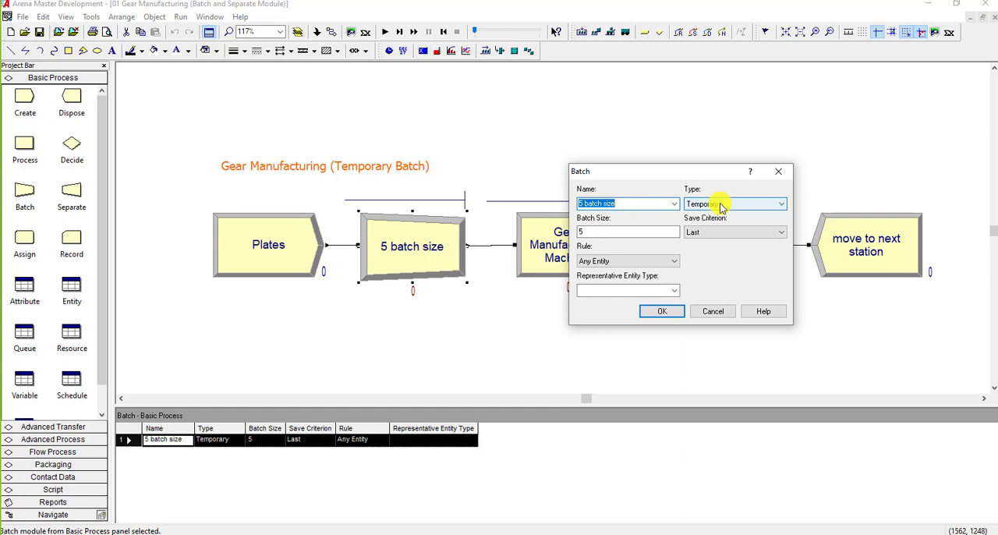
click(647, 233)
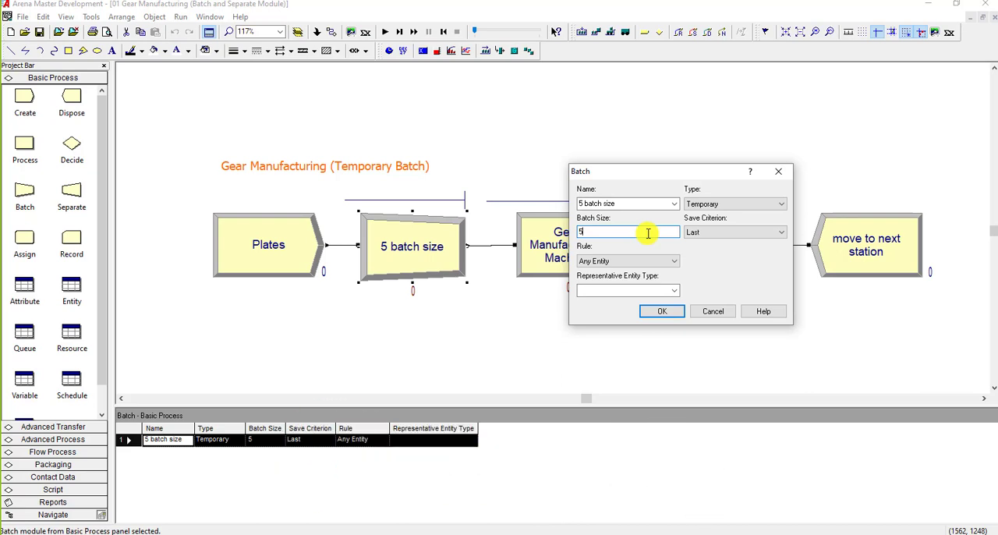
click(647, 260)
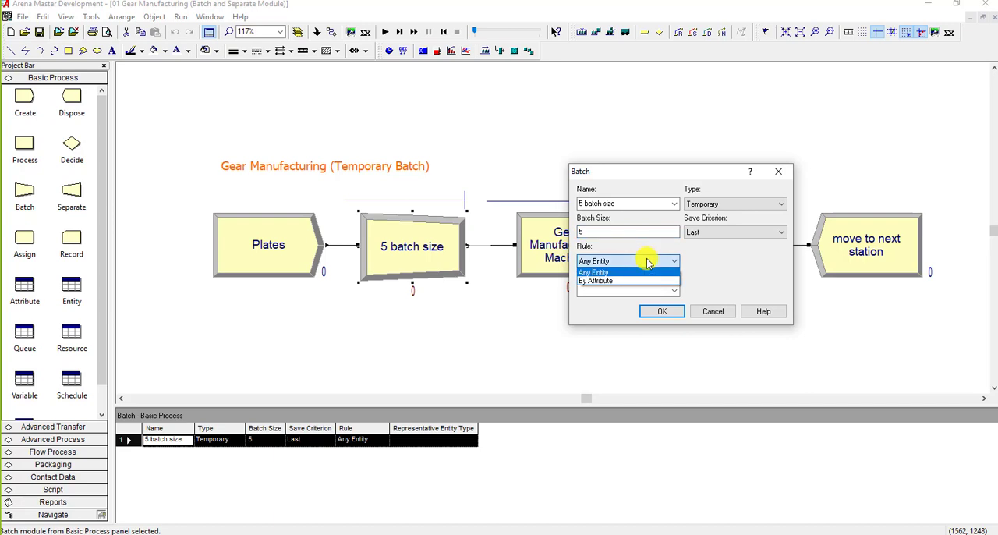
click(647, 262)
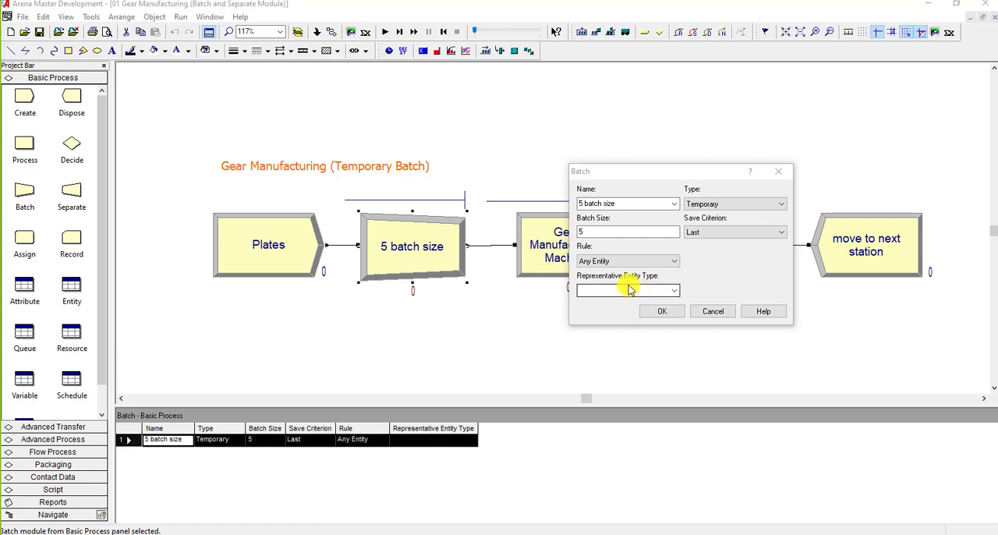
click(655, 264)
click(655, 263)
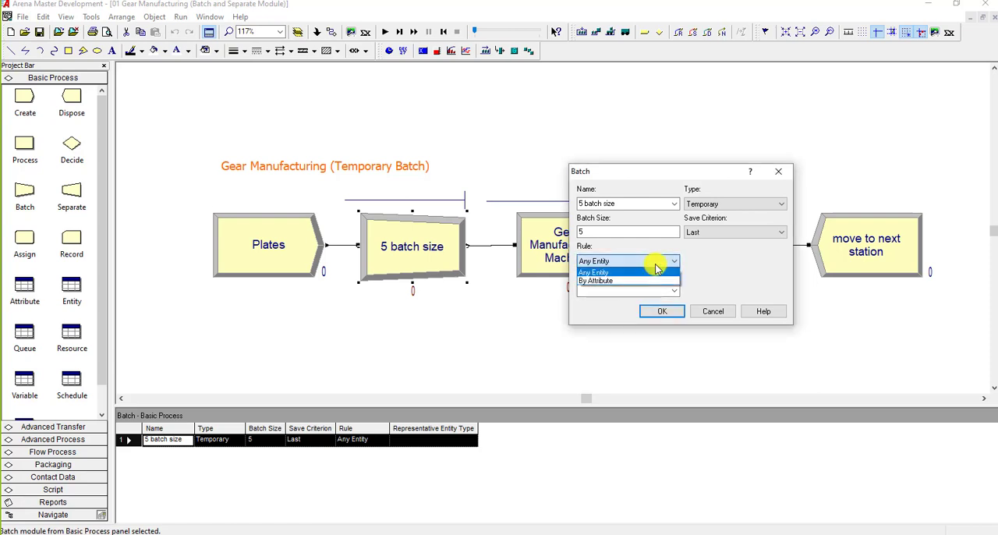
click(655, 268)
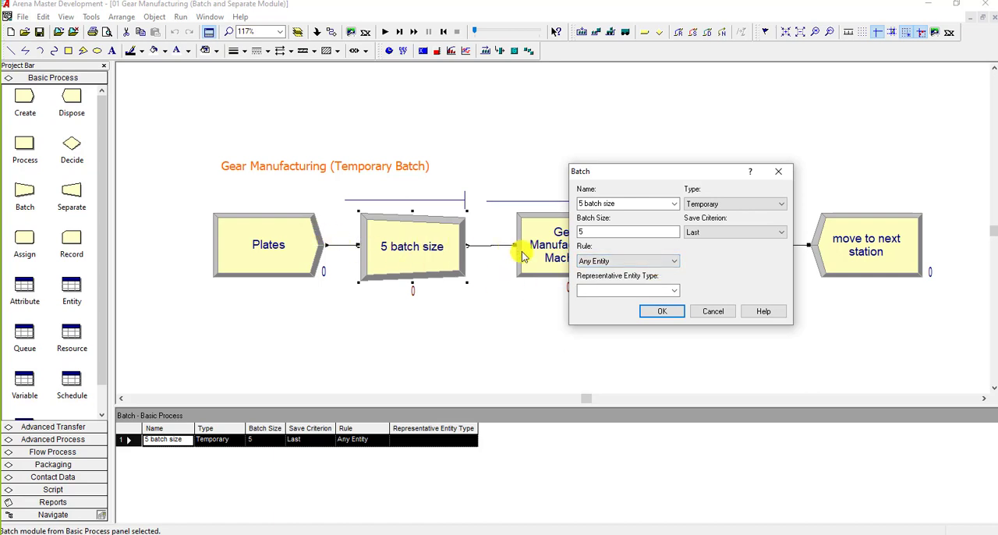
click(661, 311)
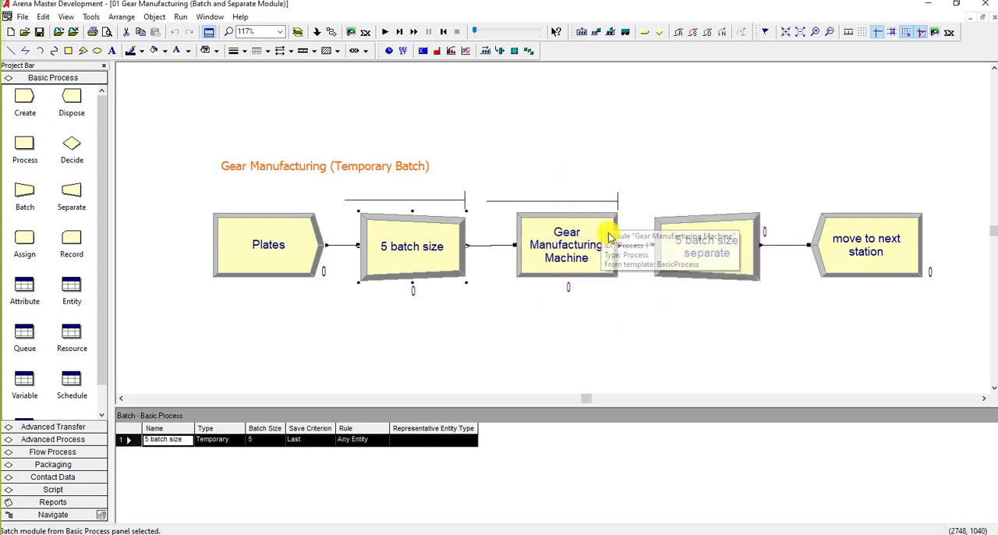
Step: Review the Gear Manufacturing Machine process module's type, action, delay settings and its Gear Manu resource entry
double_click(606, 257)
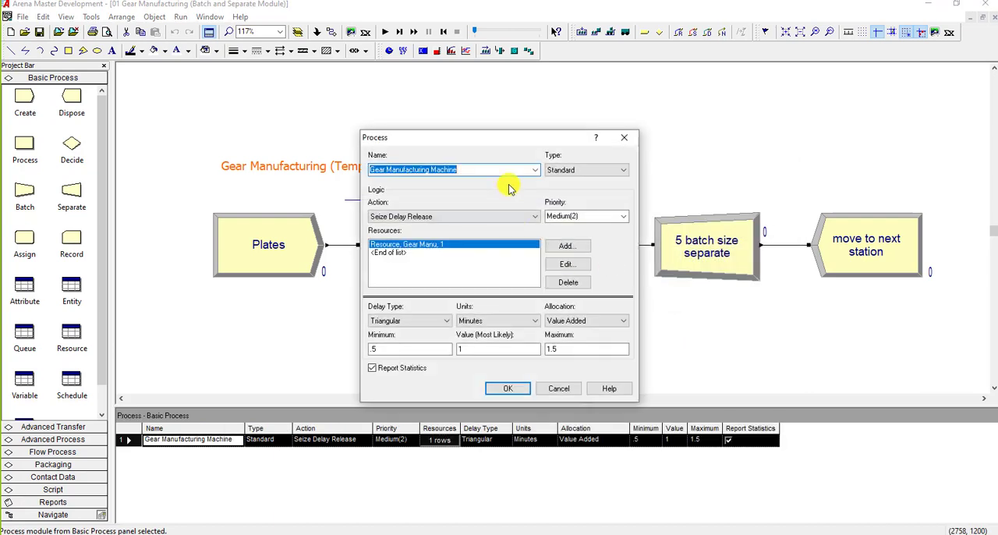
drag(523, 138, 521, 122)
click(503, 152)
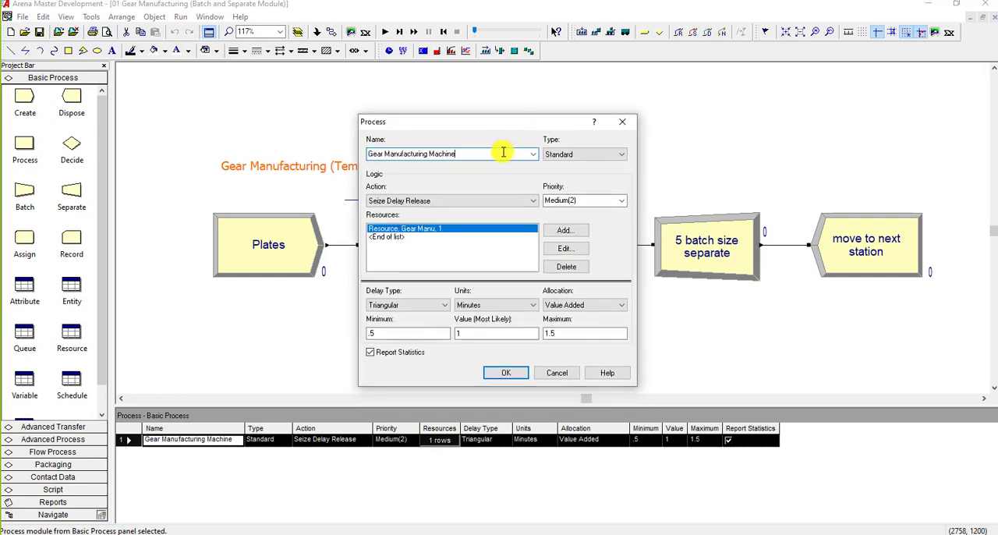
click(584, 154)
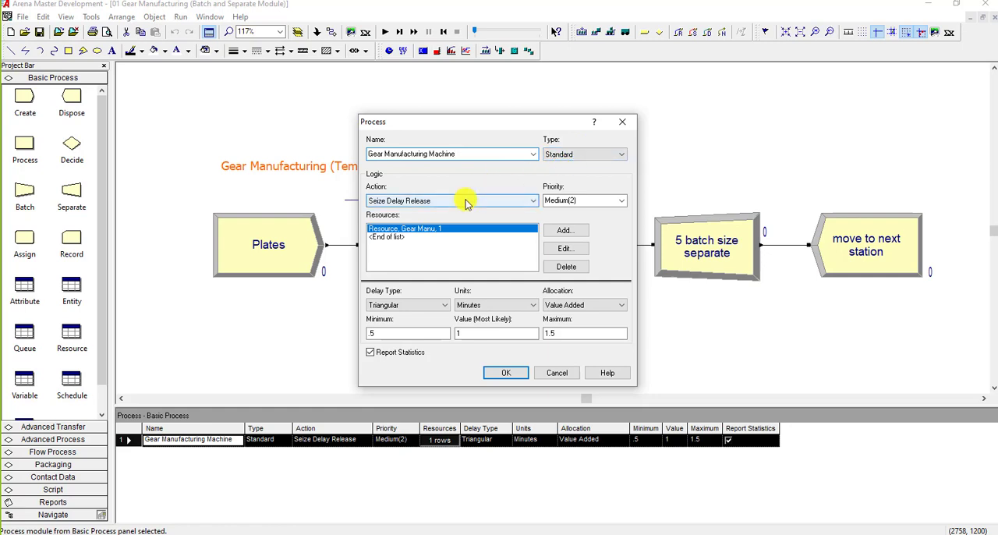
click(566, 250)
drag(493, 207, 676, 187)
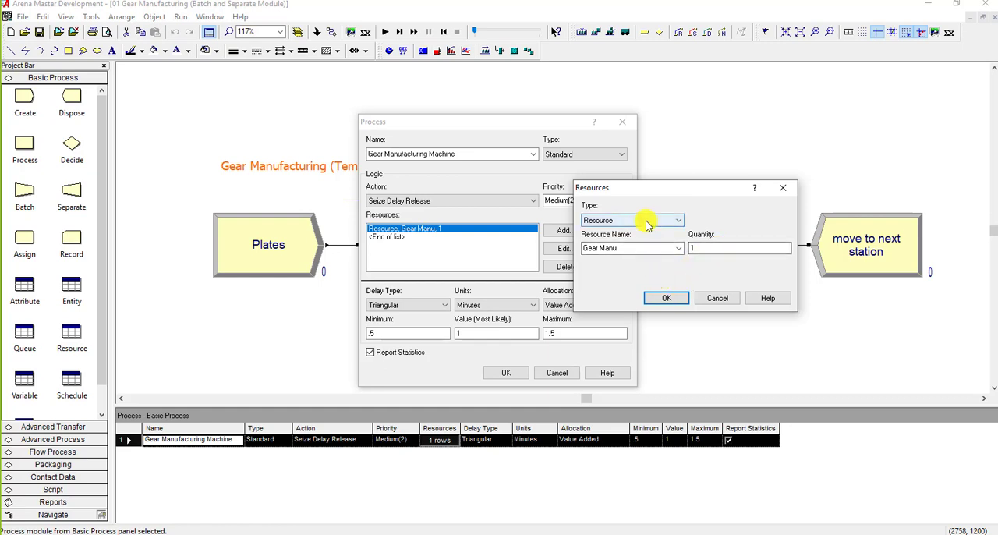
click(667, 298)
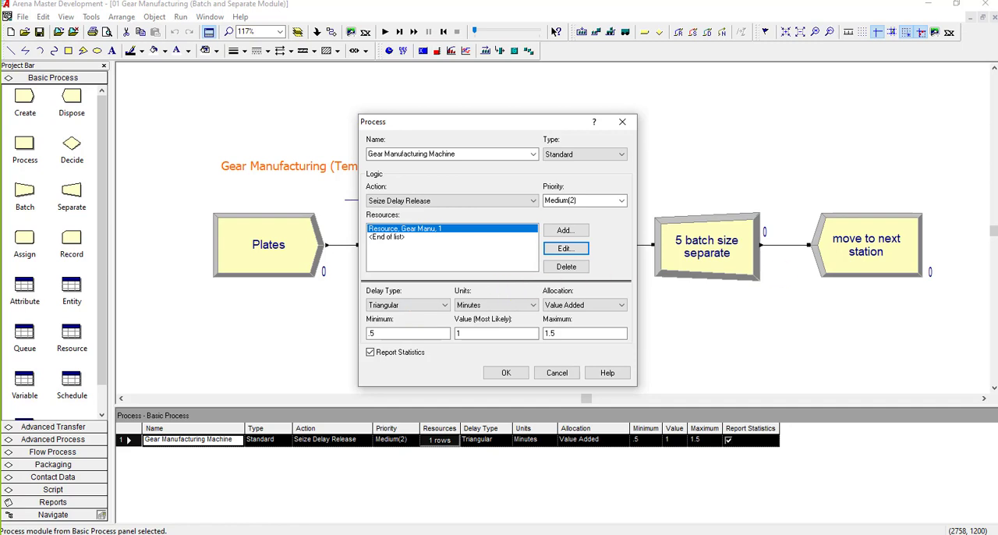
click(517, 375)
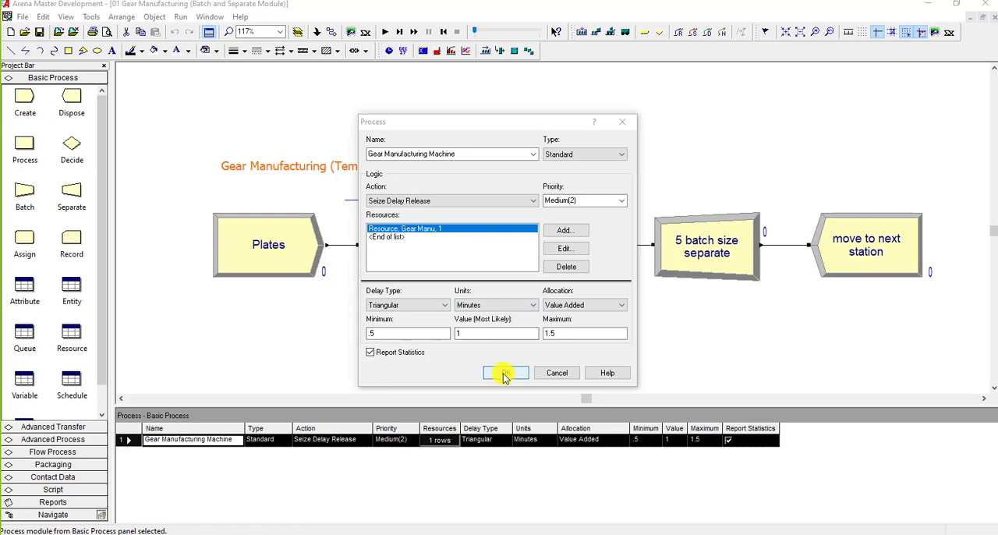
click(510, 374)
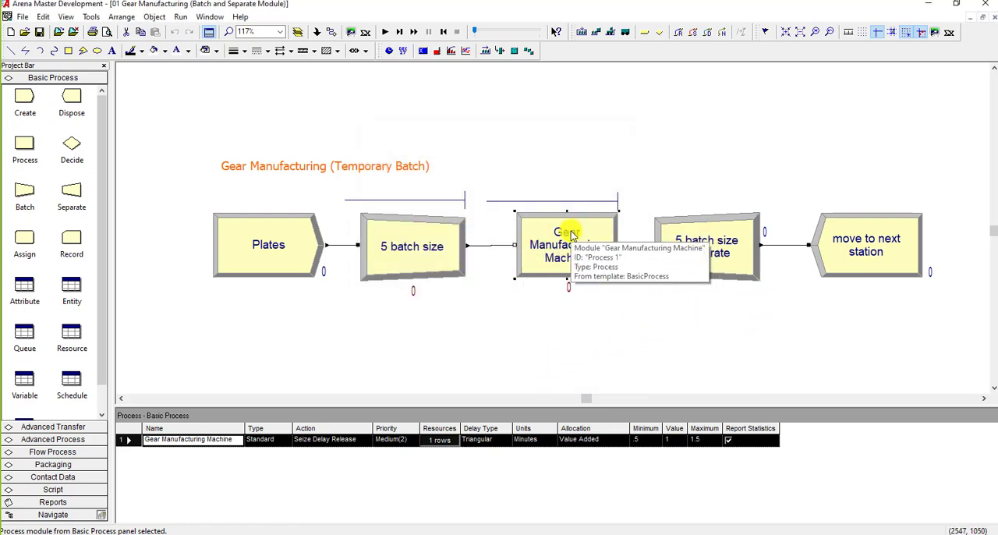
Step: Review the "5 batch size separate" module's type and member attributes, and the settings of the "move to next station" dispose module
double_click(706, 269)
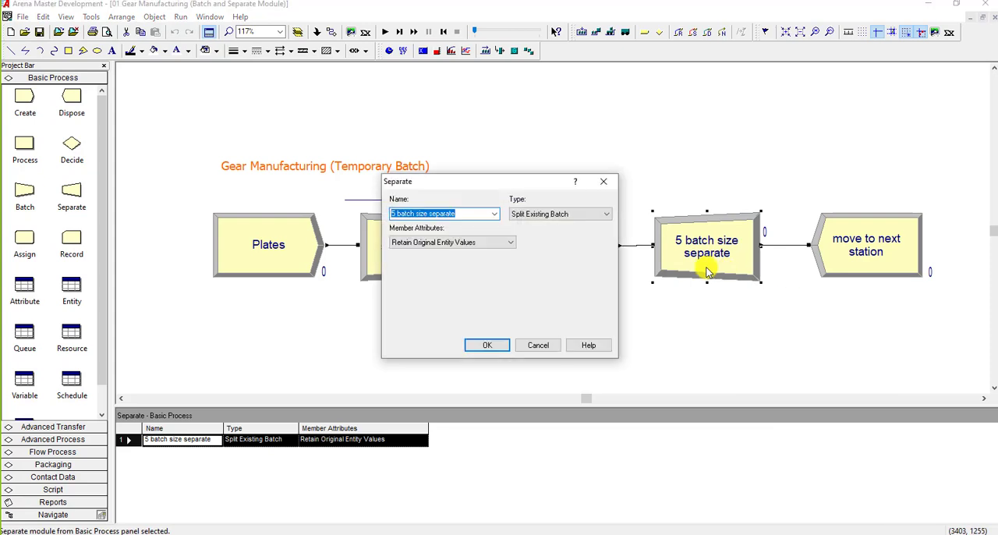
click(570, 215)
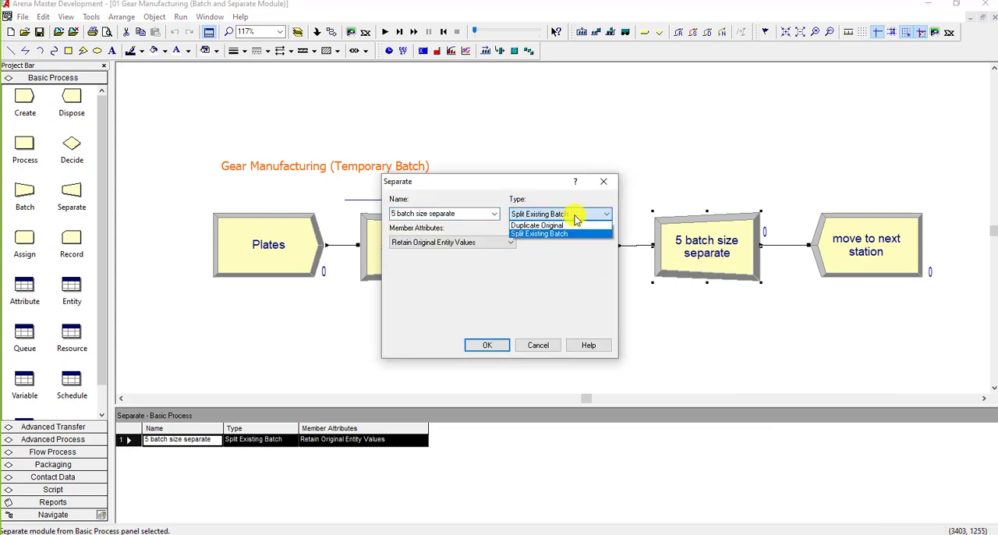
click(575, 220)
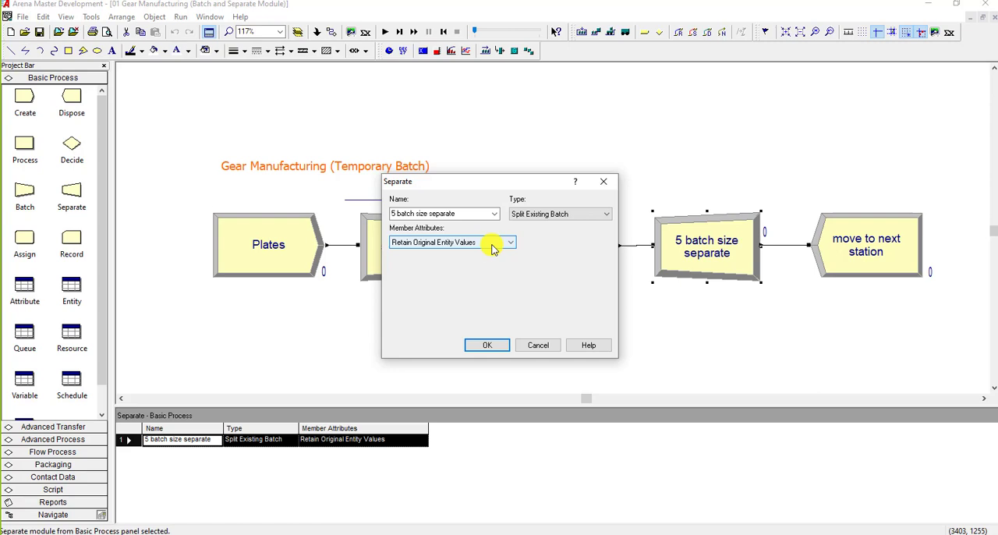
click(490, 345)
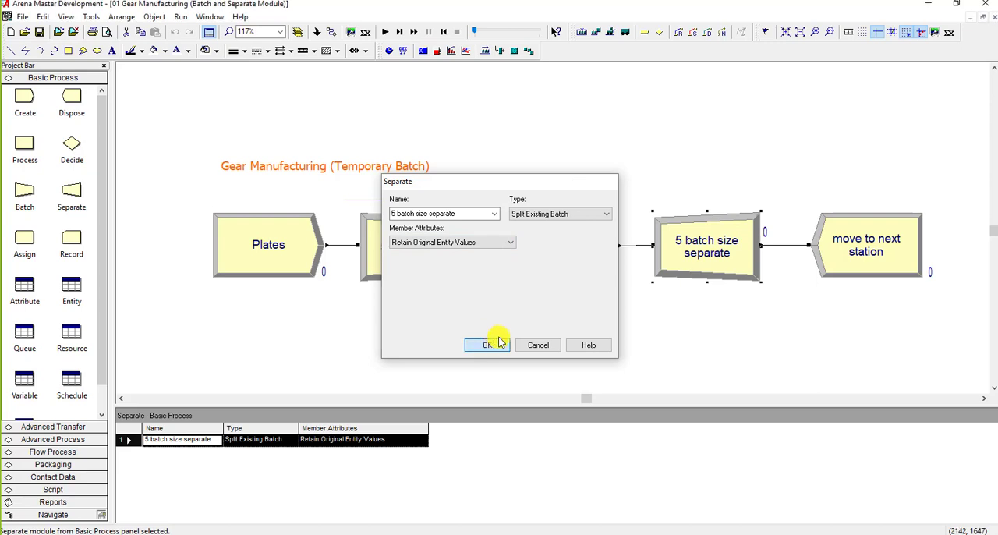
double_click(888, 275)
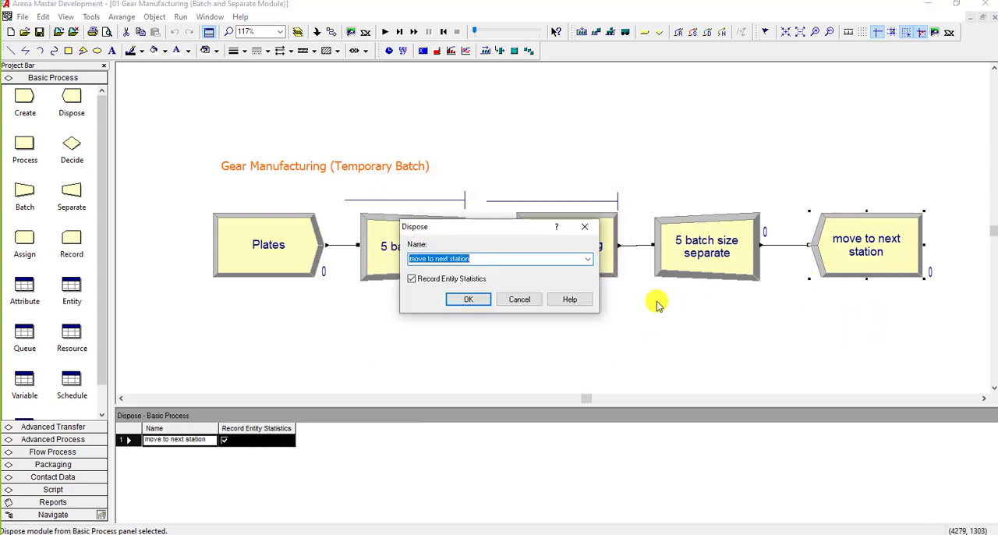
click(533, 304)
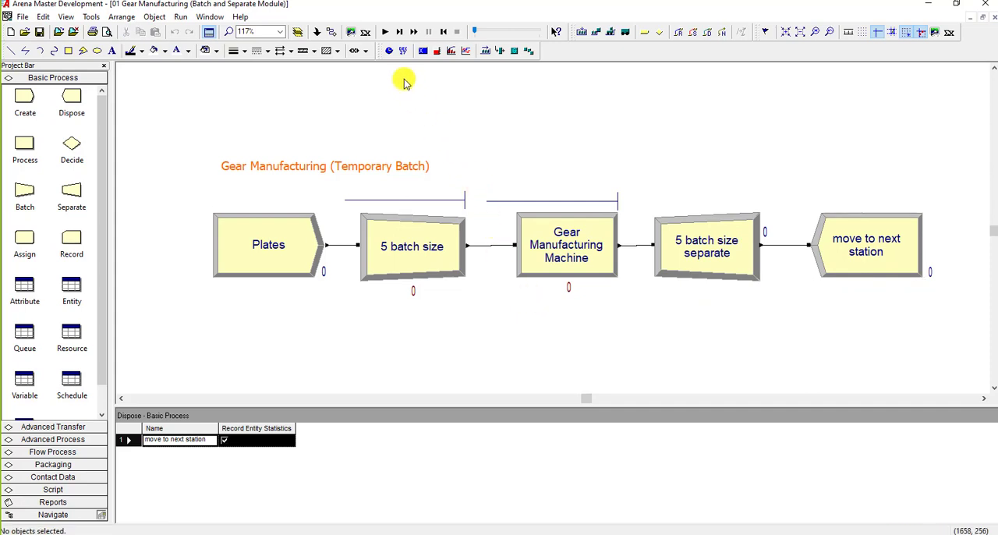
Step: Run the gear manufacturing simulation briefly to watch its animation, and end the run
click(387, 31)
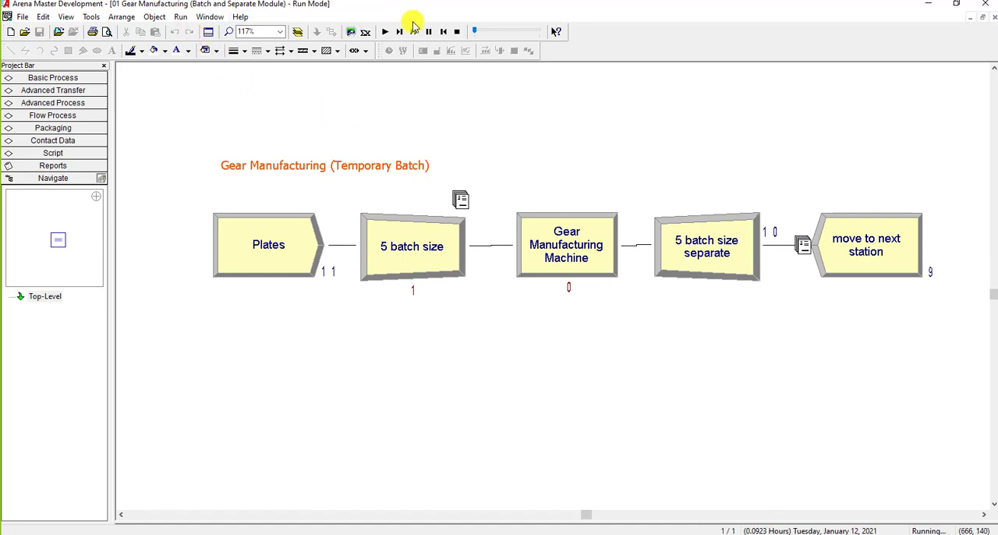
click(457, 31)
Step: Set the run's animation speed factor to 0.000086736 time units per frame and start the simulation again
click(180, 16)
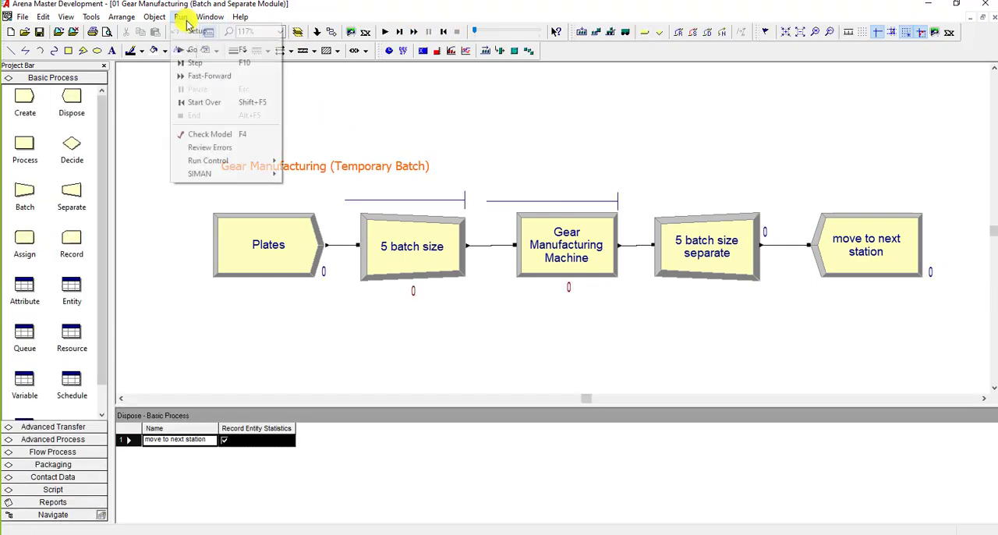
click(204, 28)
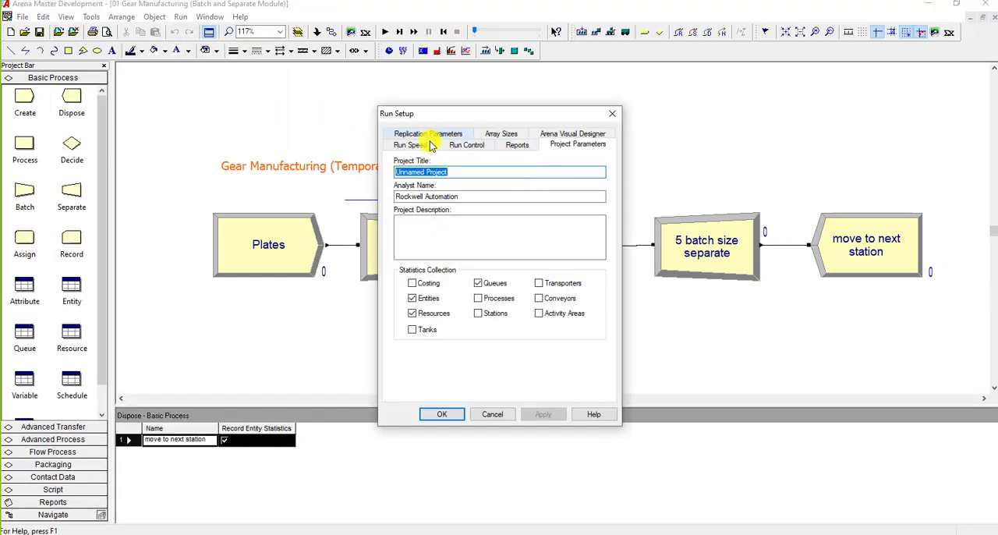
click(421, 144)
click(567, 173)
text(0.000086736)
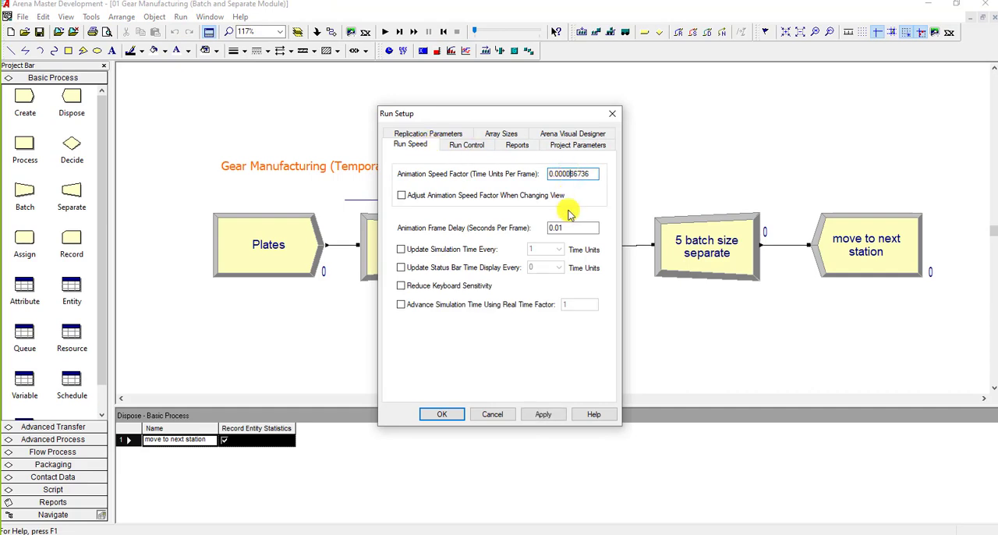
click(454, 416)
click(386, 32)
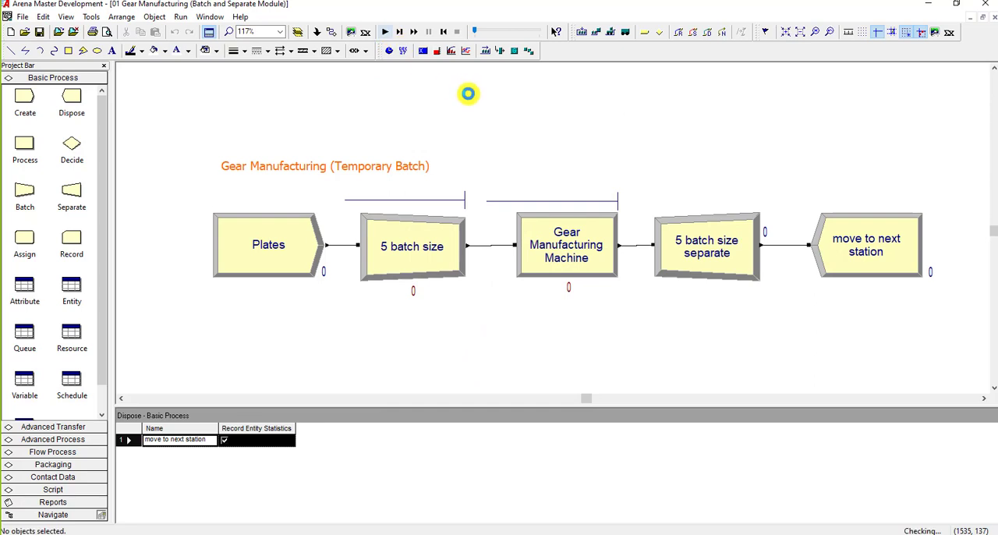